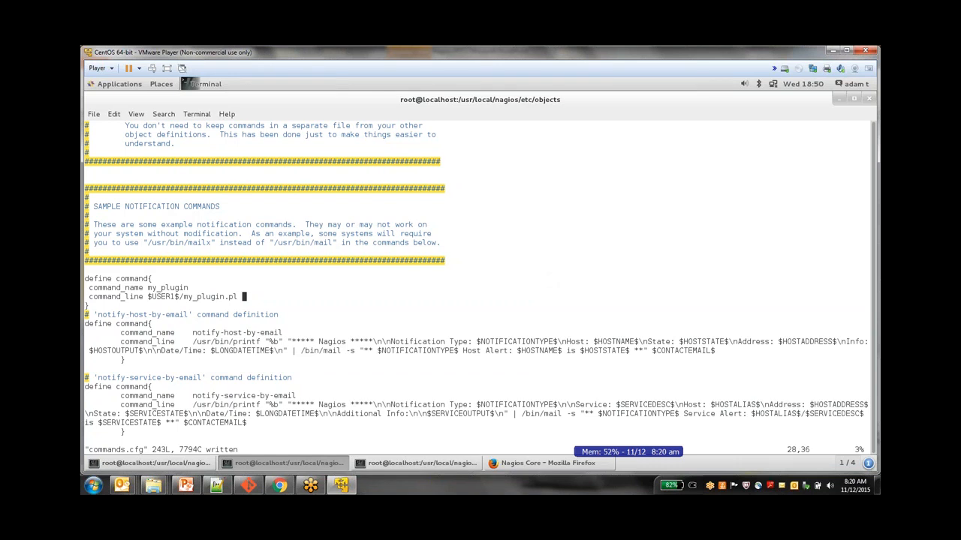
Search for /check_ping and move down to that definition's command_line entry
key(Down)
key(Down)
key(Down)
key(Down)
key(Down)
key(Down)
key(Down)
key(Down)
key(Down)
key(Down)
key(Down)
key(Down)
key(Down)
key(Down)
key(Down)
key(Down)
key(Down)
key(Down)
key(Down)
key(Down)
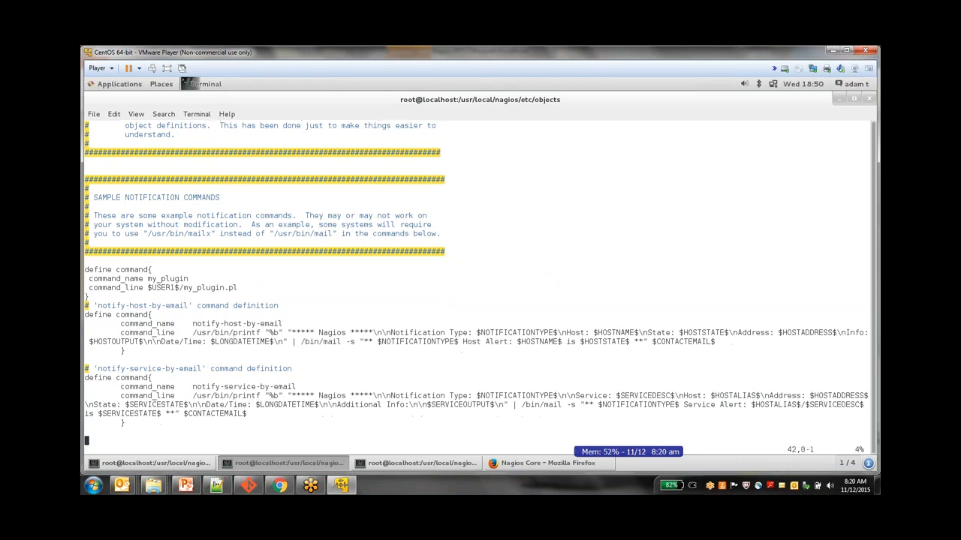
key(Down)
key(Down)
key(Down)
key(Down)
key(Down)
key(Down)
key(Down)
key(Down)
key(Down)
key(Down)
key(Down)
key(Down)
key(Down)
key(Down)
key(Down)
key(Down)
key(Down)
key(Down)
key(Down)
key(Down)
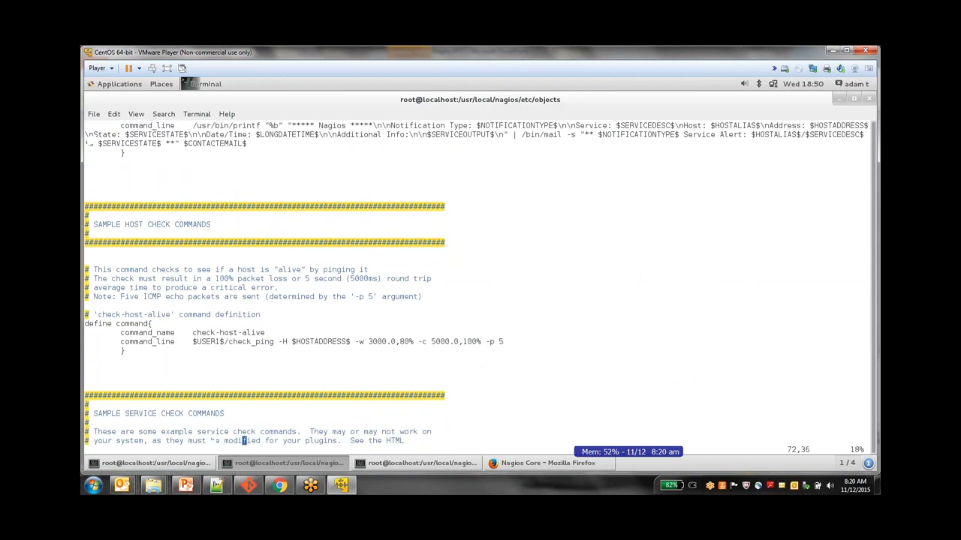
key(Down)
key(Down)
key(Down)
key(Down)
key(Down)
key(Down)
key(Down)
key(Down)
key(Down)
key(Down)
key(Down)
key(Down)
key(Down)
key(Down)
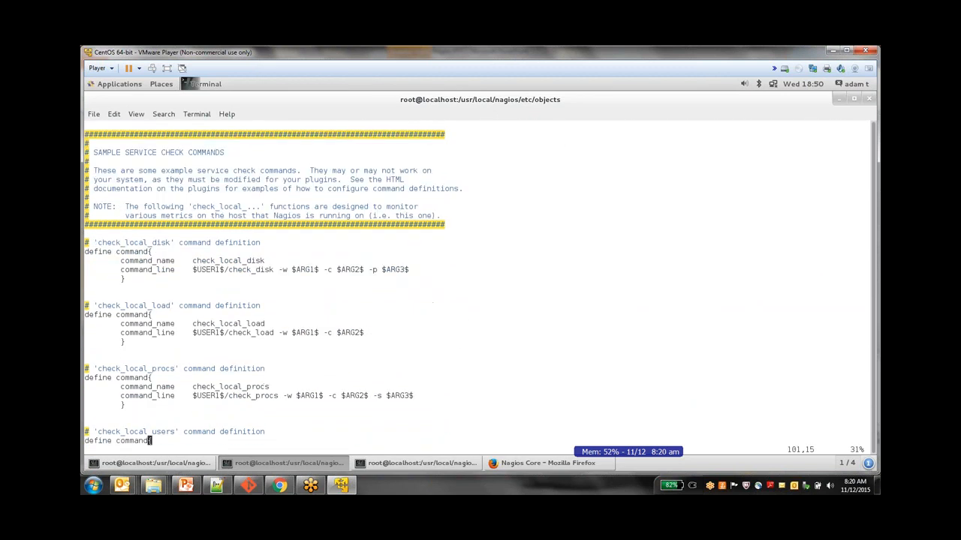
text(/ch)
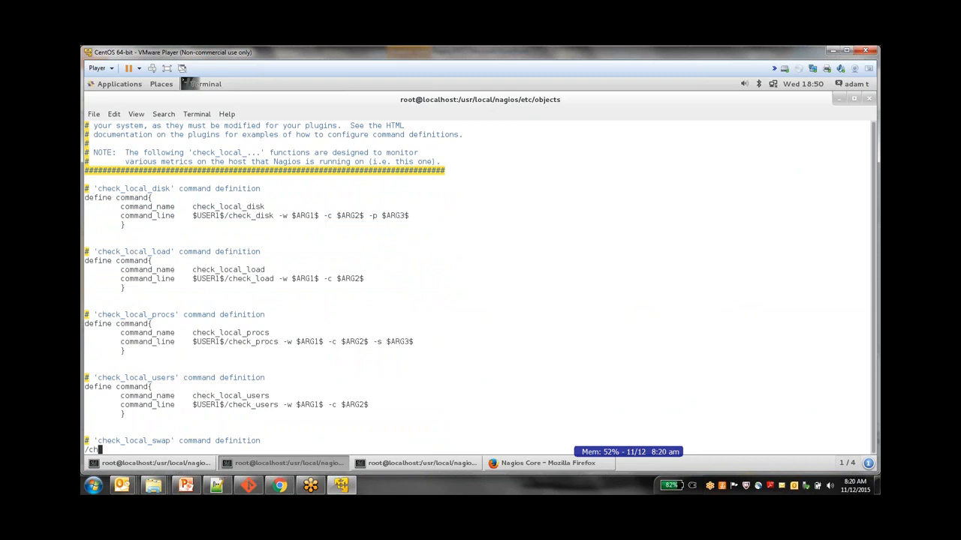
text(eck_ping)
key(Return)
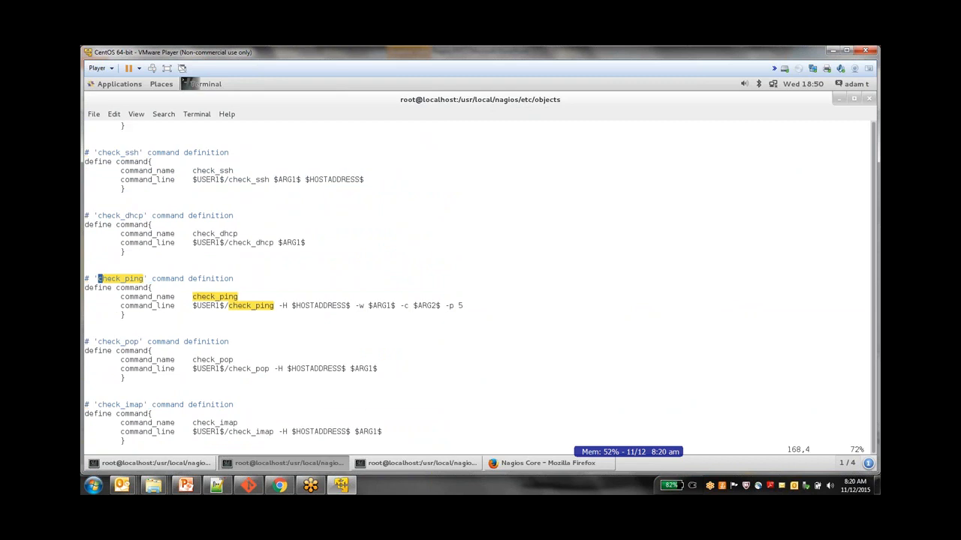
key(Down)
key(Down)
key(Down)
Paste the slide's check_by_ssh example on a new line and remove its trailing backslash
key(o)
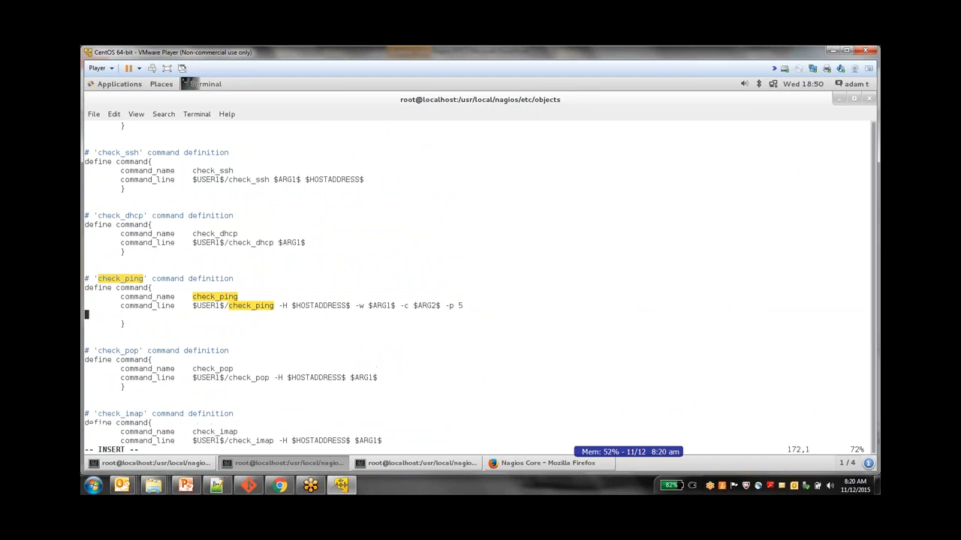
right_click(264, 321)
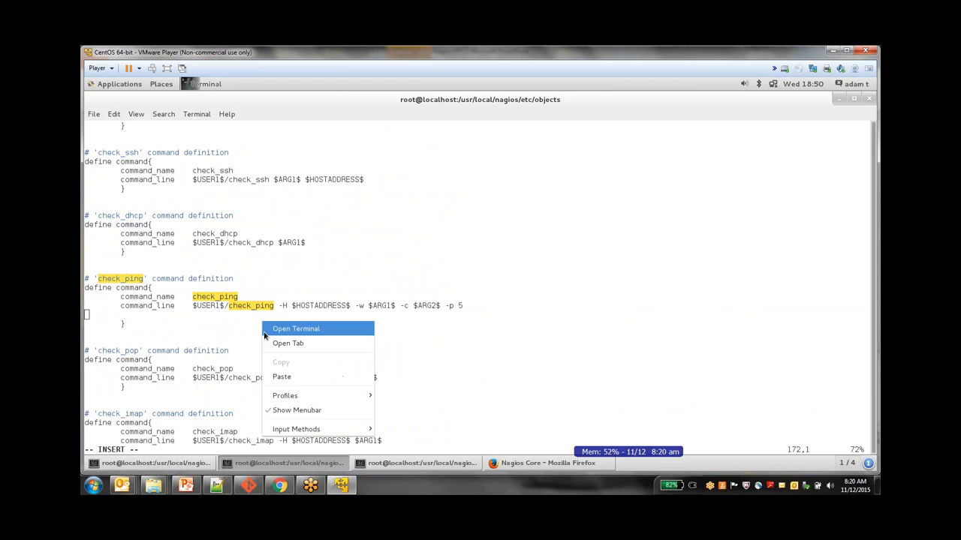
click(294, 377)
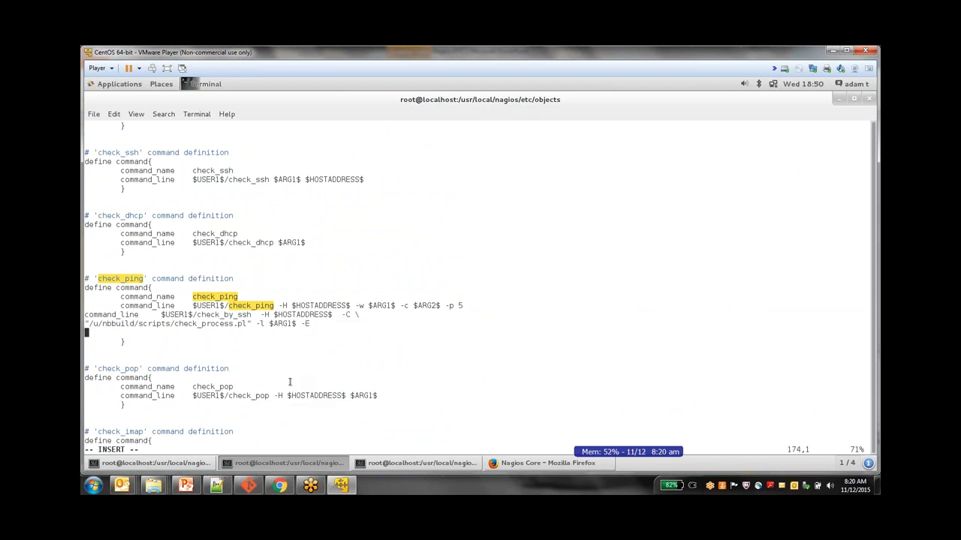
key(Escape)
key(Up)
key(Up)
key(End)
key(x)
Copy $USER1$/check_by_ssh from the pasted text, then delete the pasted example lines
drag(162, 315, 254, 315)
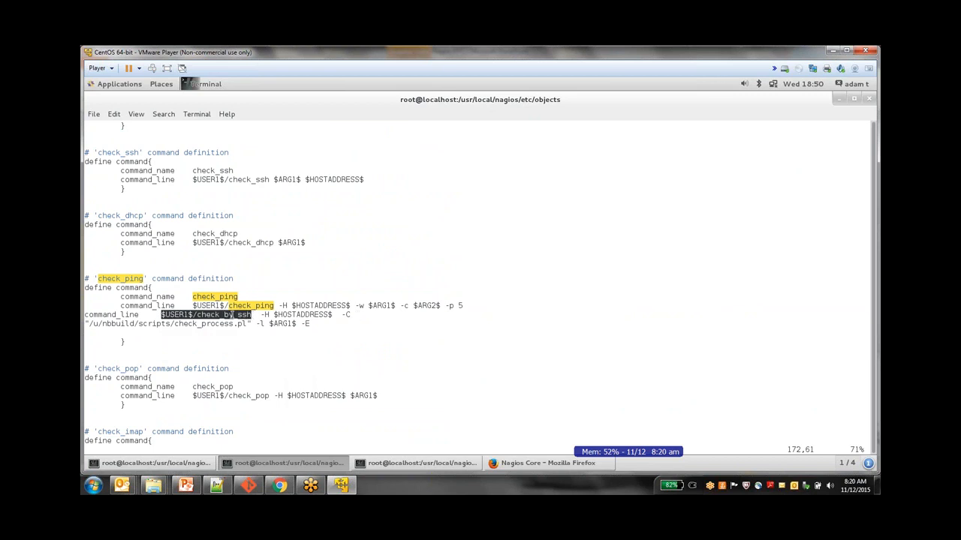
right_click(233, 316)
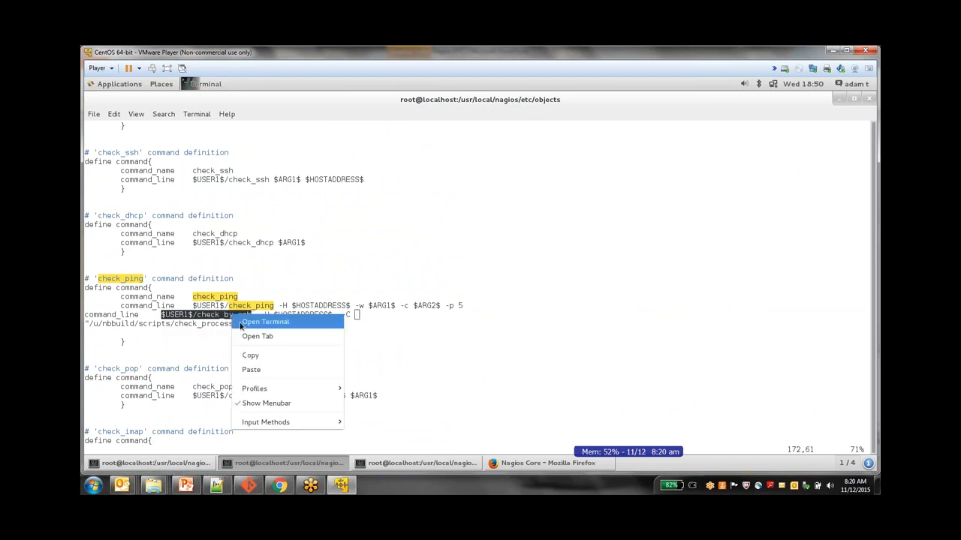
click(259, 356)
click(307, 355)
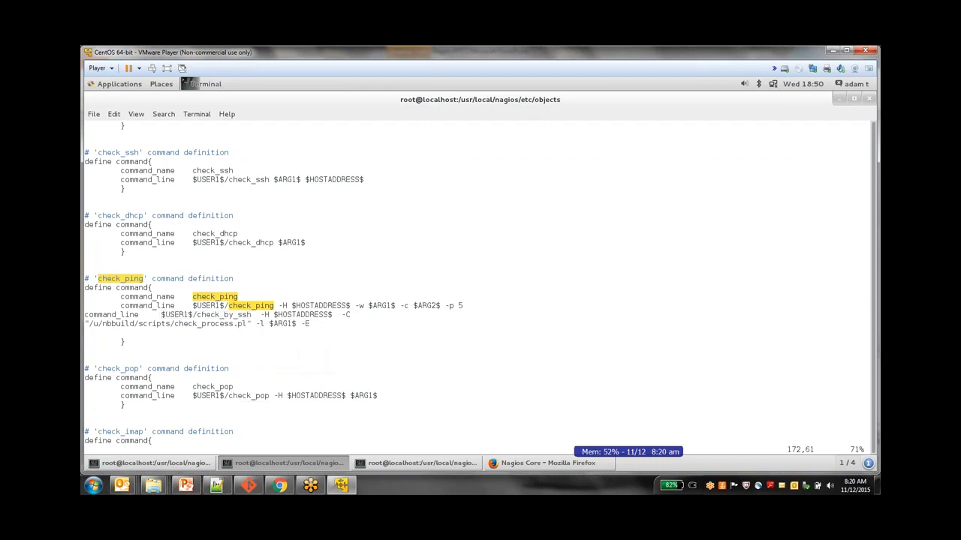
key(d)
key(d)
key(d)
key(d)
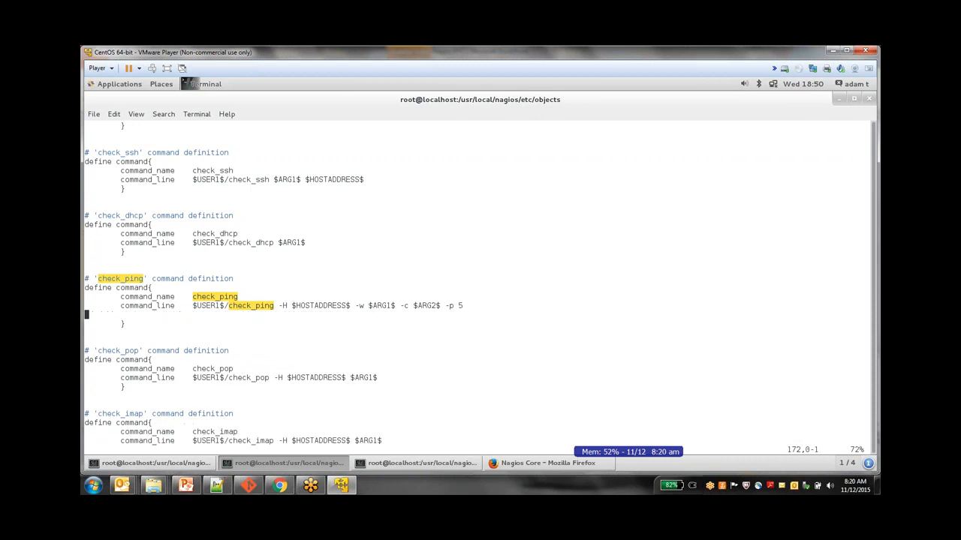
key(k)
key(l)
key(l)
Insert $USER1$/check_by_ssh before $USER1$/check_ping on command_line and save with :w
key(Right)
key(Right)
key(Right)
key(Right)
key(Right)
key(Right)
key(Right)
key(Right)
key(Right)
key(Right)
key(Right)
key(Right)
key(Right)
key(Right)
key(Right)
key(Right)
key(Right)
key(Right)
key(Right)
key(Right)
key(Left)
key(i)
right_click(304, 314)
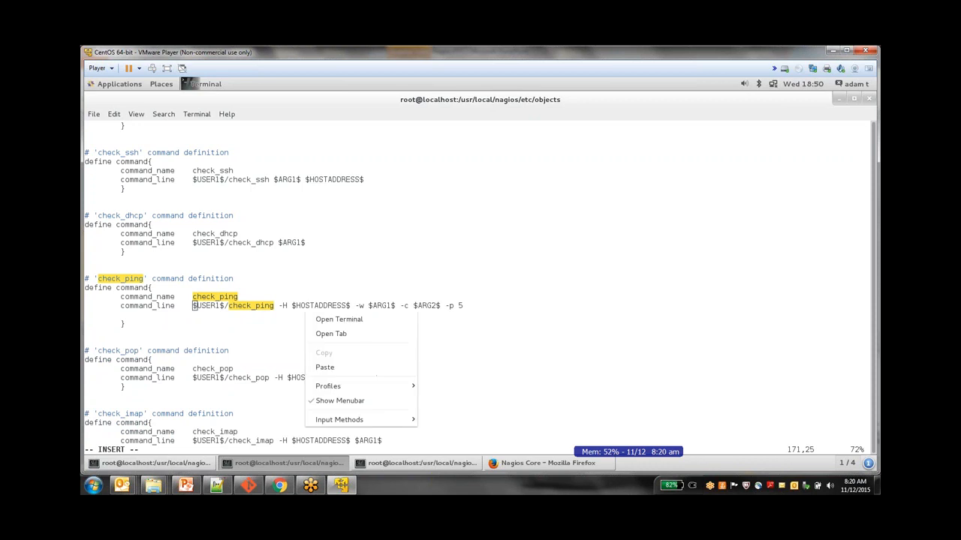
click(330, 367)
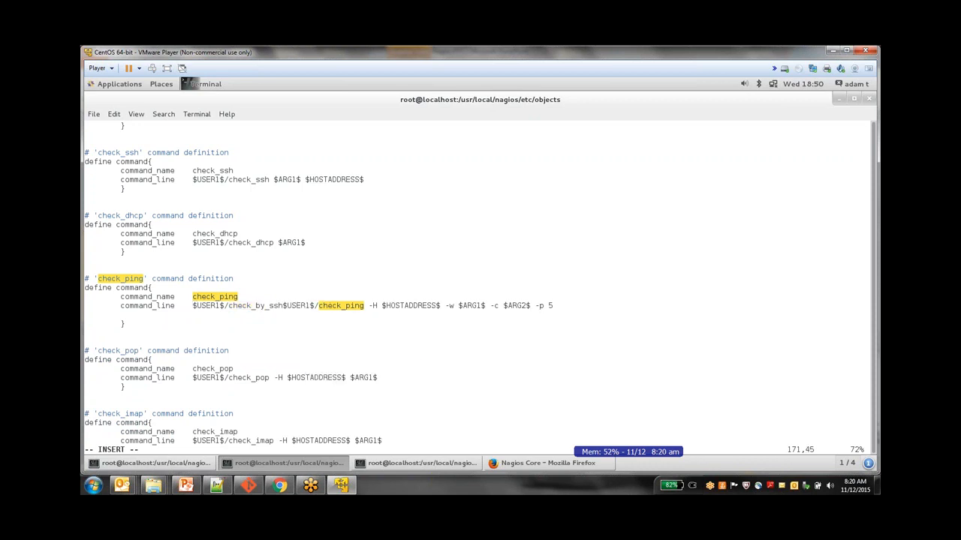
key(Escape)
text(:w)
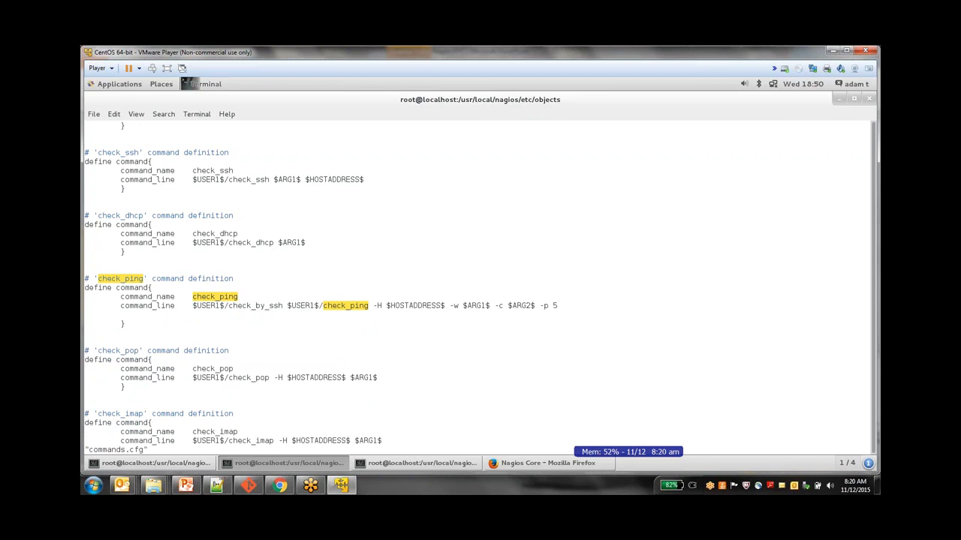
key(Return)
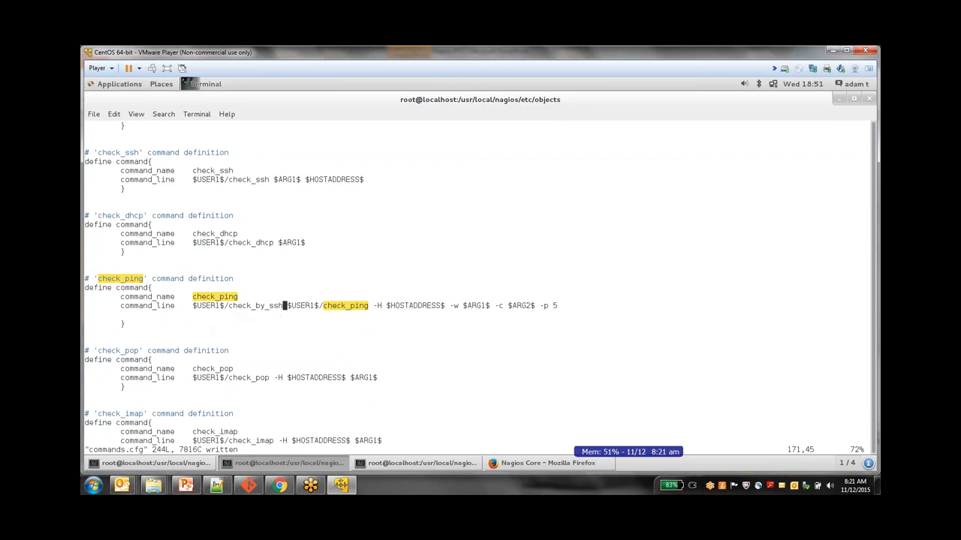
click(186, 486)
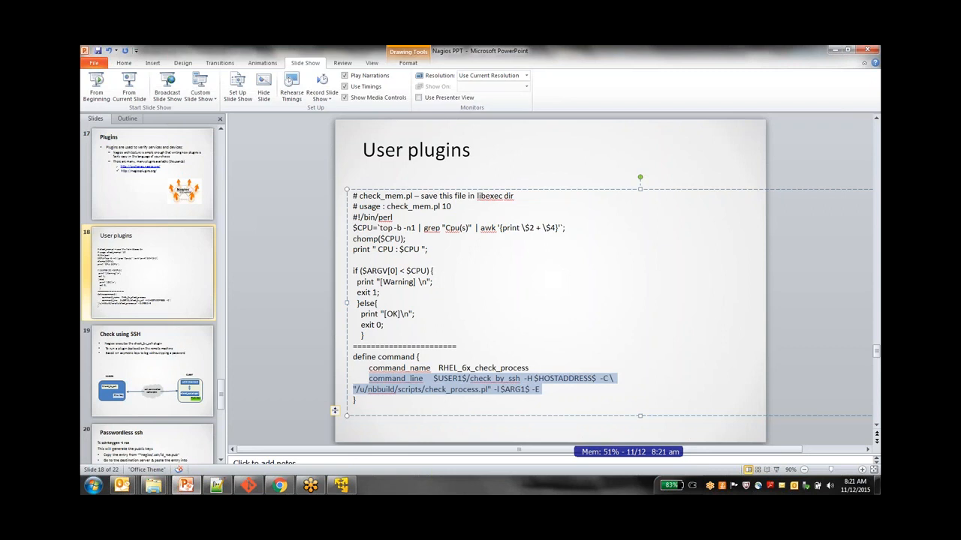
click(306, 375)
scroll(306, 375, down, 1)
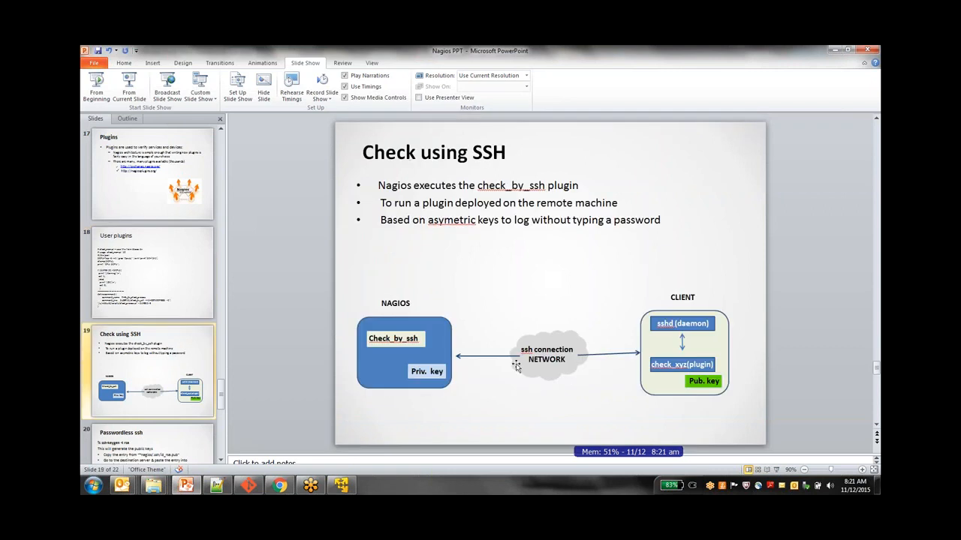
click(341, 486)
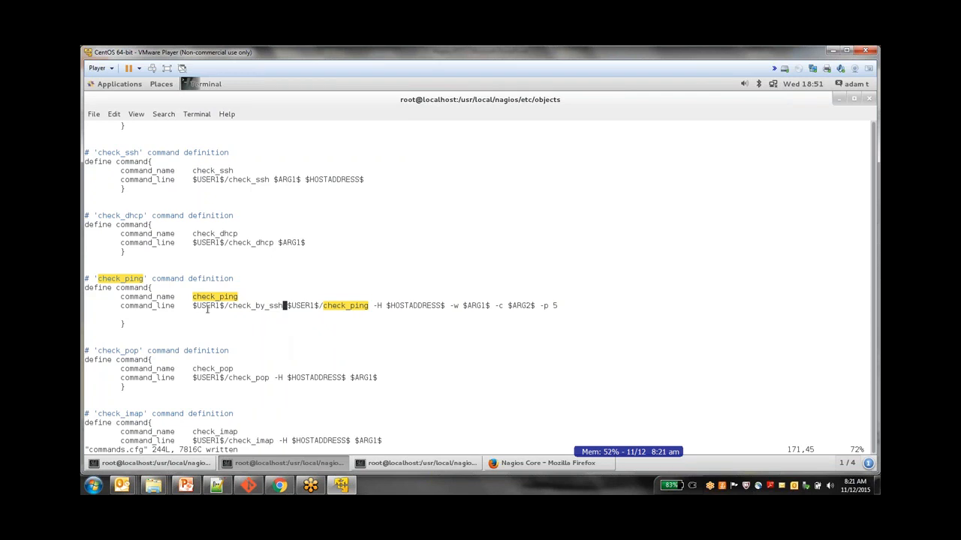
Return to the commands.cfg terminal, glance at the Check using SSH slide, then go back to vim
double_click(268, 306)
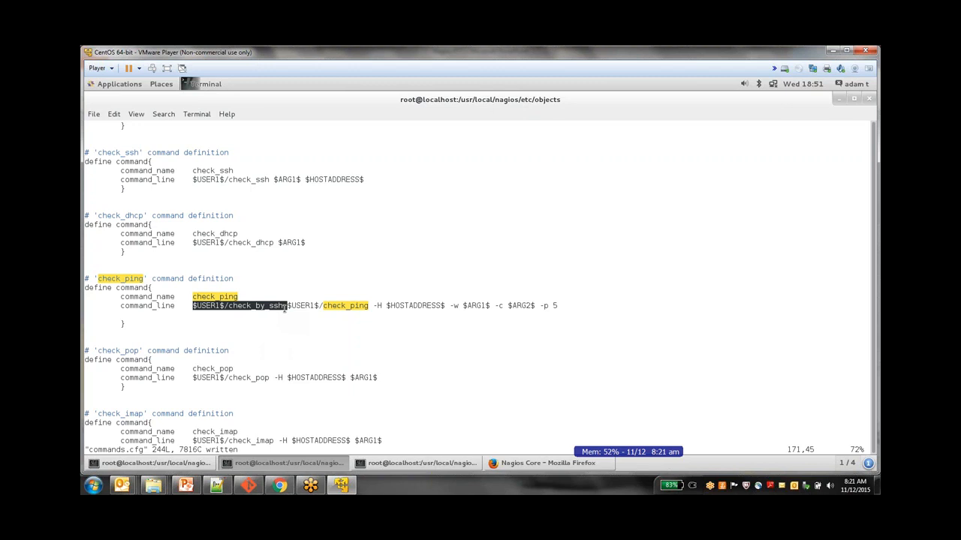
click(281, 307)
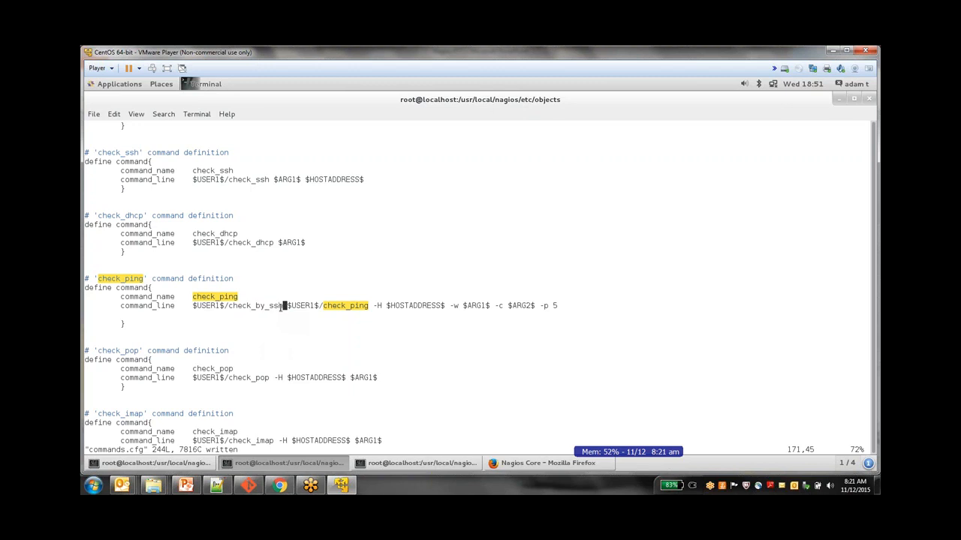
click(213, 463)
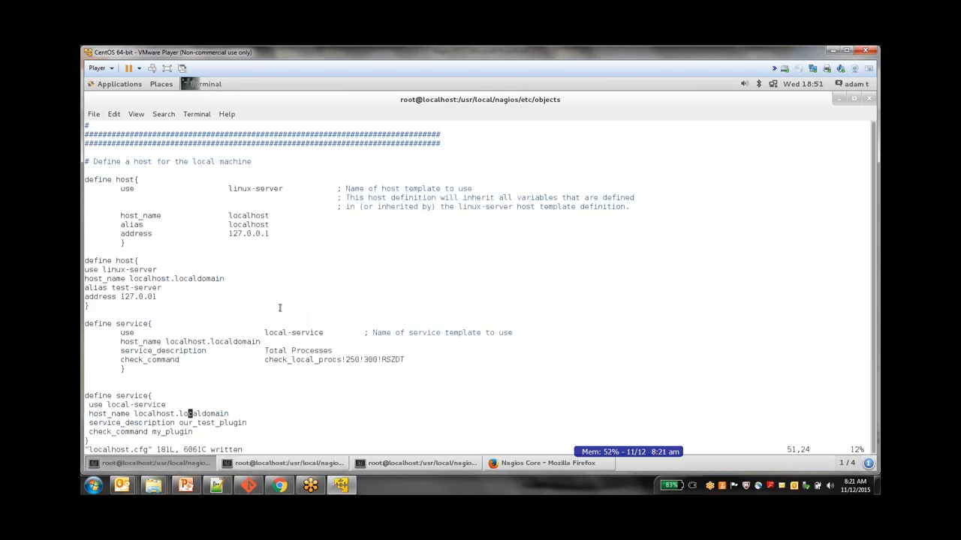
click(215, 465)
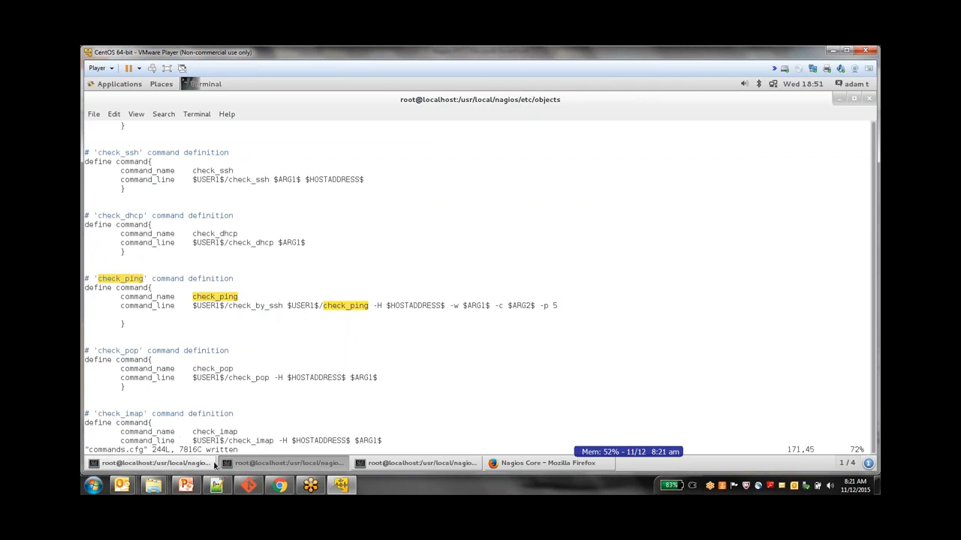
click(185, 485)
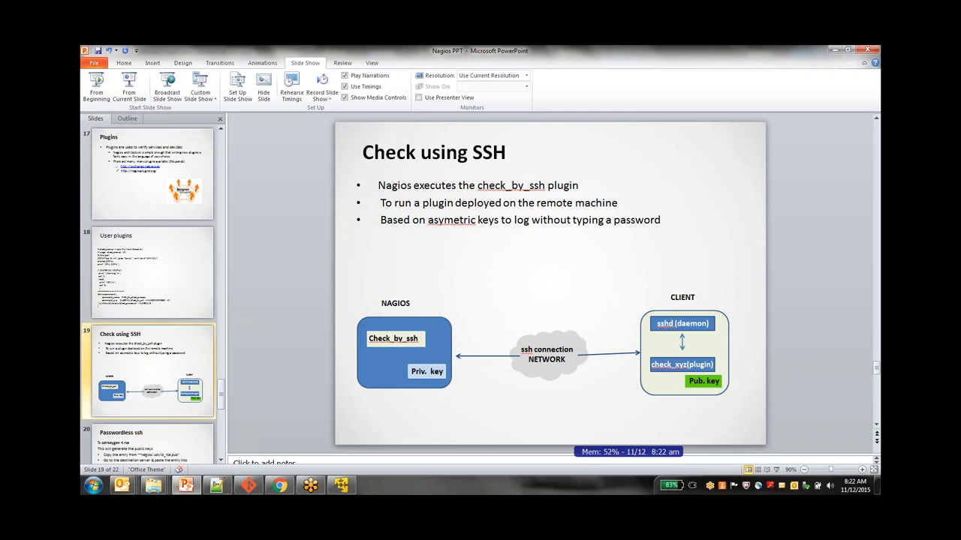
click(341, 486)
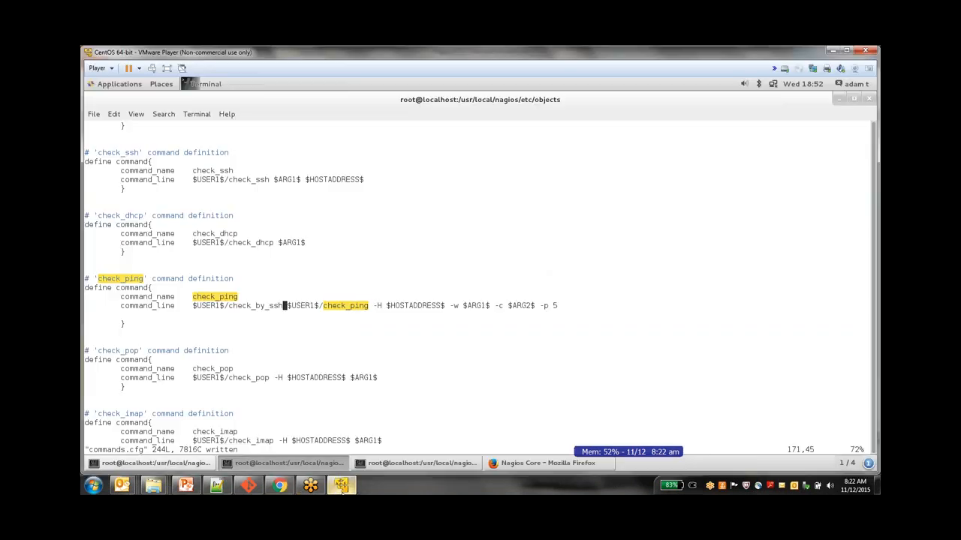
click(446, 463)
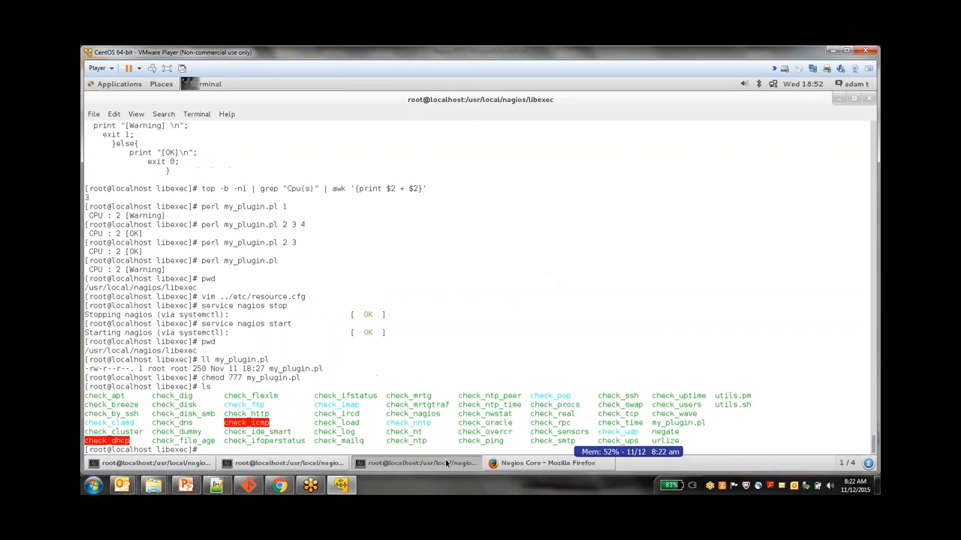
text(pwd)
key(Return)
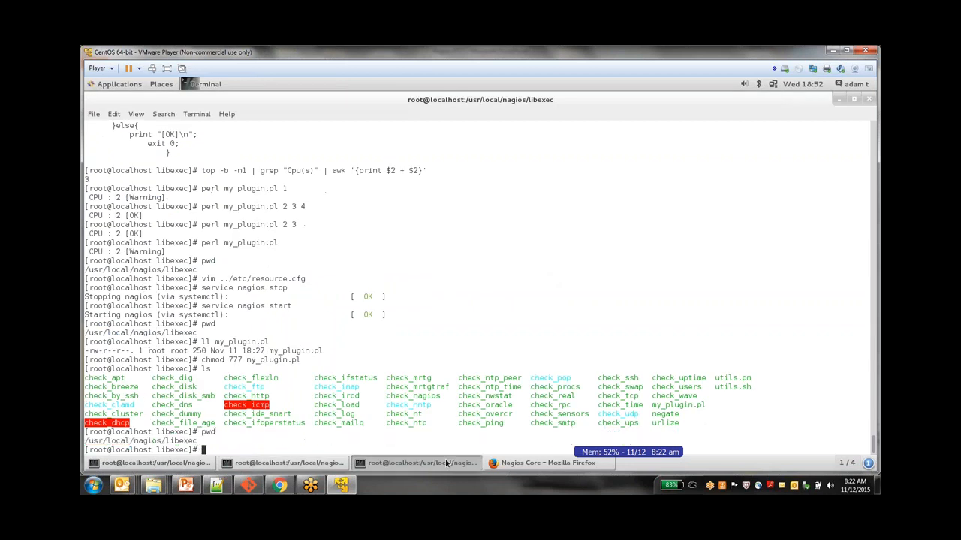
text(./check_ss)
key(BackSpace)
key(BackSpace)
text(by)
key(Tab)
text(--help)
key(Return)
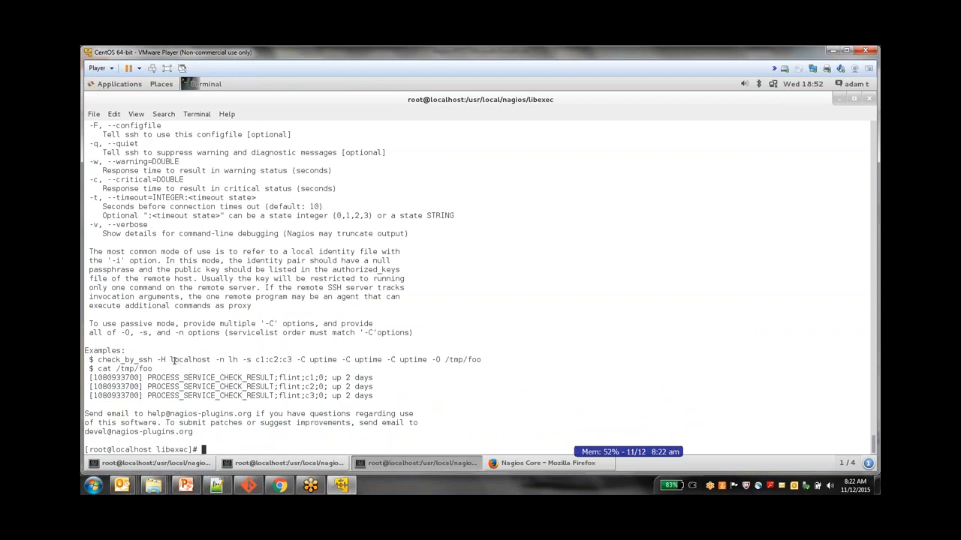
click(166, 465)
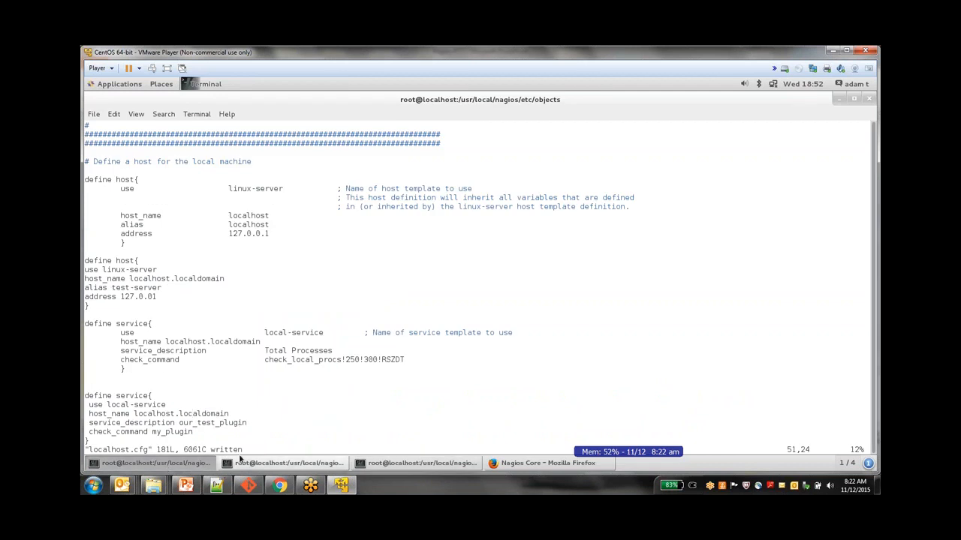
click(287, 463)
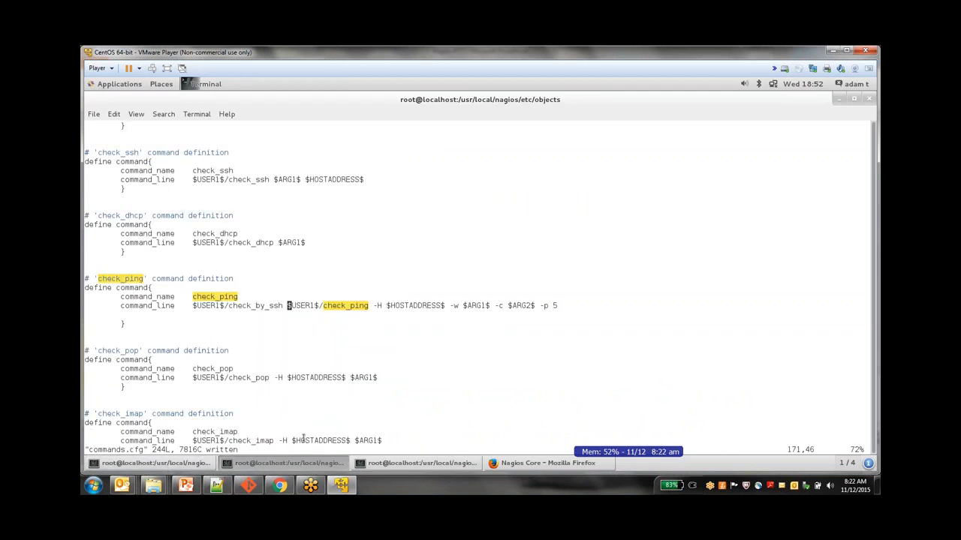
Save commands.cfg with :w and move to the check_ping command_line
click(122, 126)
key(apostrophe)
key(Return)
key(Down)
key(Down)
key(Down)
key(Down)
key(Down)
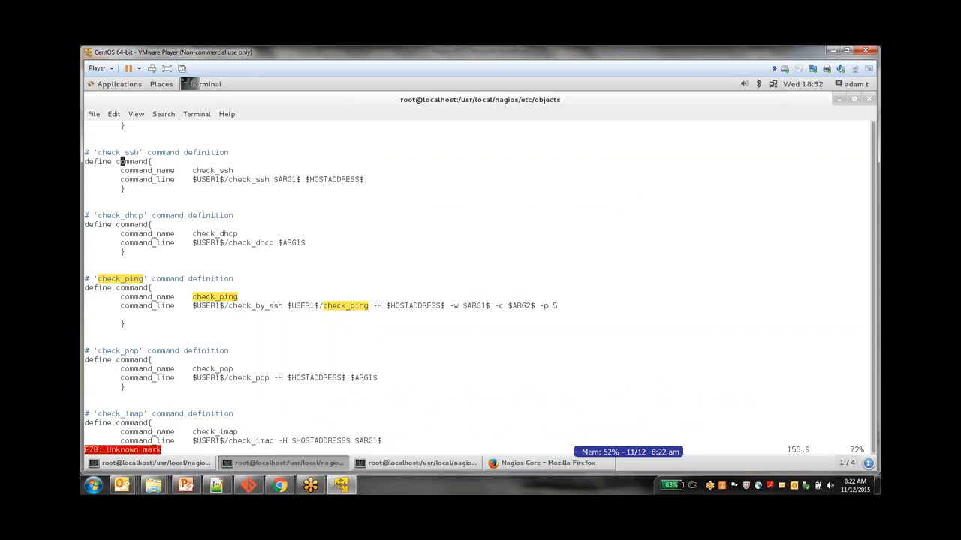
text(:w)
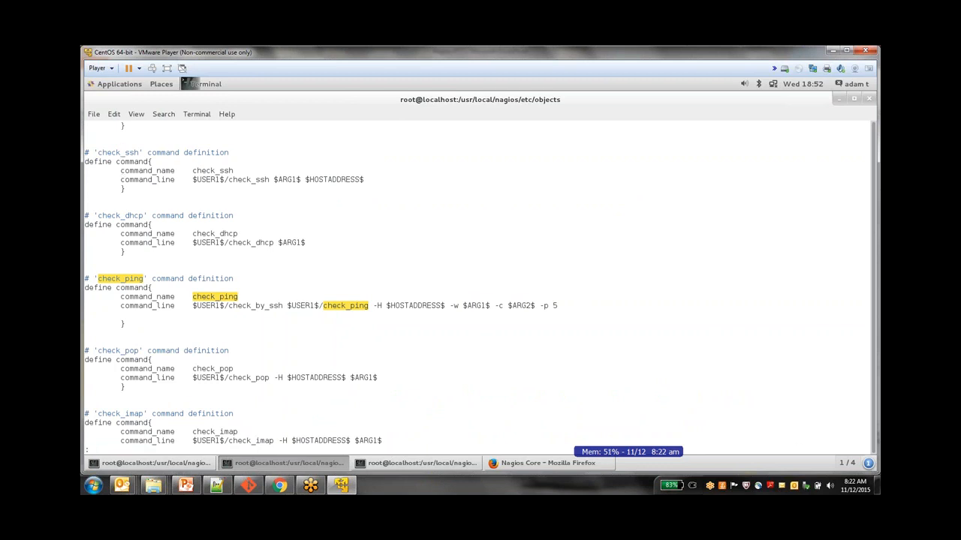
key(Return)
key(Down)
key(Down)
key(Down)
key(Down)
key(Down)
key(Down)
key(Down)
key(Down)
key(Down)
key(Down)
key(Down)
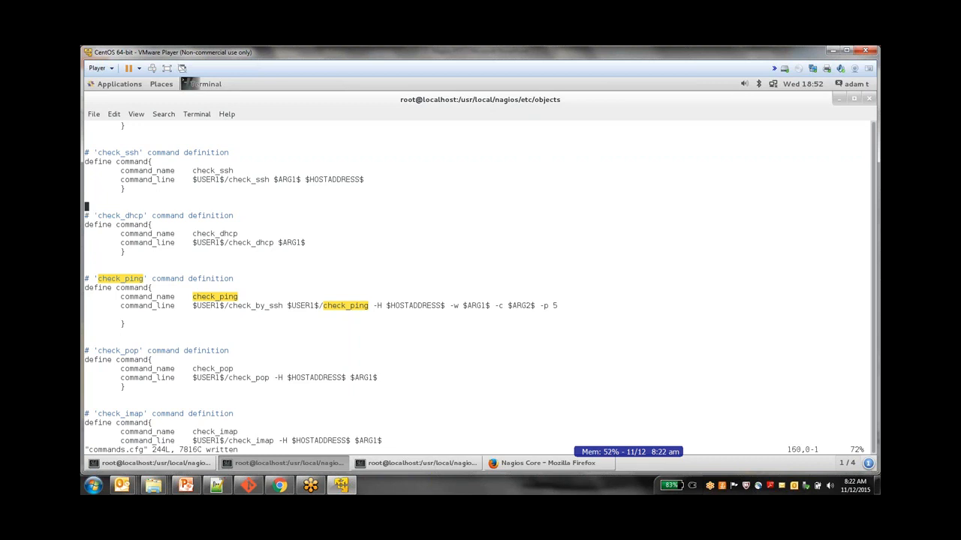
key(Down)
key(Down)
key(Down)
key(Down)
key(Right)
key(Right)
key(Right)
key(Right)
key(Right)
key(Right)
key(Right)
key(Right)
key(Right)
key(Right)
key(Right)
key(Right)
key(Right)
key(Right)
key(Right)
key(Right)
key(Right)
key(Right)
key(Right)
key(Right)
key(Right)
key(Right)
key(Right)
key(Right)
key(Right)
key(Right)
key(Right)
key(Right)
key(Right)
key(Right)
key(minus)
key(shift+h)
Type '-H remoteserver' before $USER1$/check_ping, then bring up the Check using SSH slide
key(i)
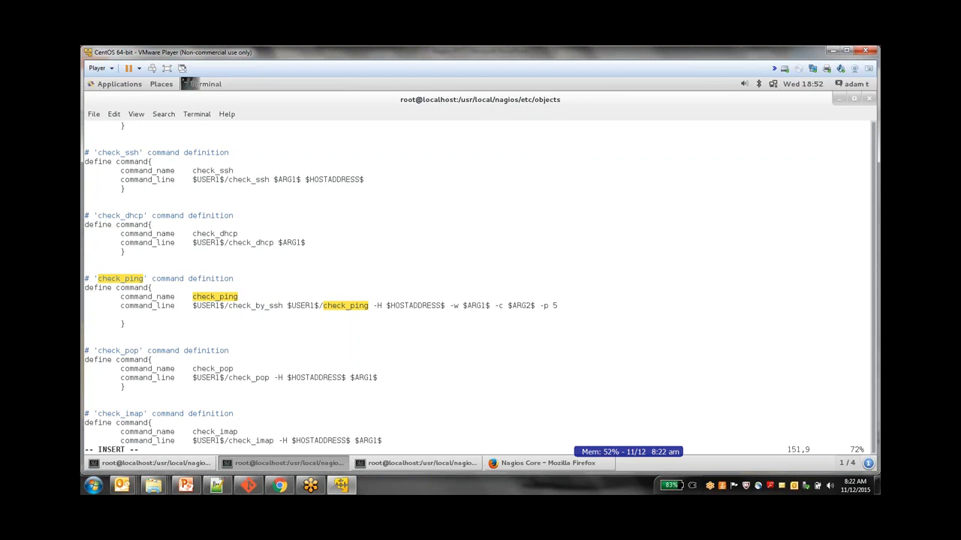
key(Escape)
key(Down)
key(Down)
key(Down)
key(Down)
key(Down)
key(Down)
key(Down)
key(Down)
key(Down)
key(Down)
key(Down)
key(Down)
key(Down)
key(Down)
key(Down)
key(Down)
key(Down)
key(Down)
key(Down)
key(Down)
key(Right)
key(Right)
key(Right)
key(Right)
key(Right)
key(Right)
key(Right)
key(Right)
key(Right)
key(Right)
key(Right)
key(Right)
key(Right)
key(Right)
key(Right)
key(Right)
key(Right)
key(Right)
key(Right)
key(Right)
key(Right)
key(Right)
key(Right)
key(Right)
key(i)
text(-H )
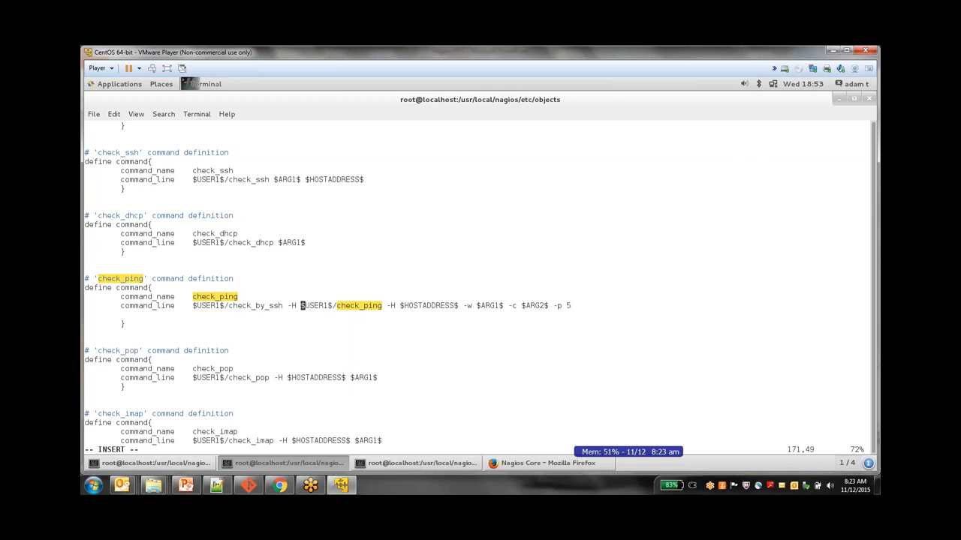
text($HOST)
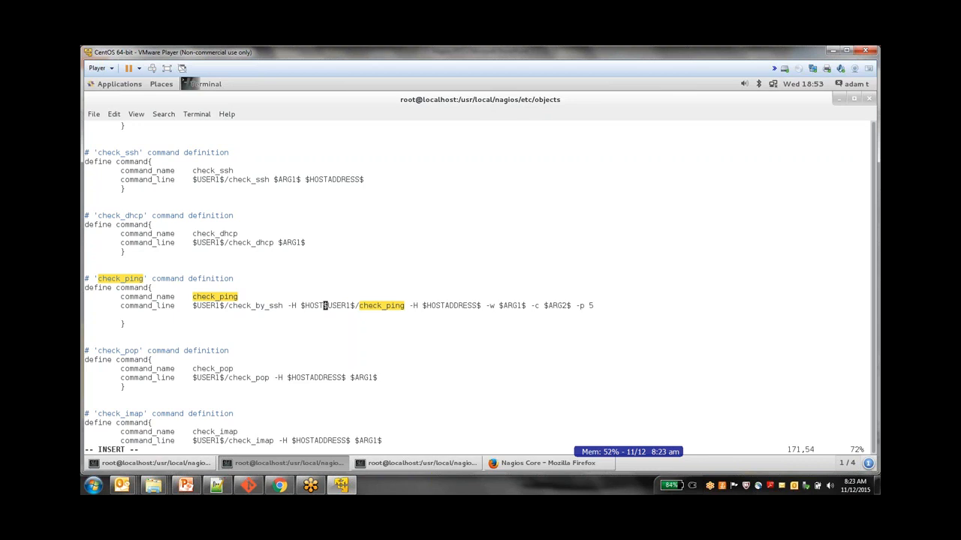
text(RESS)
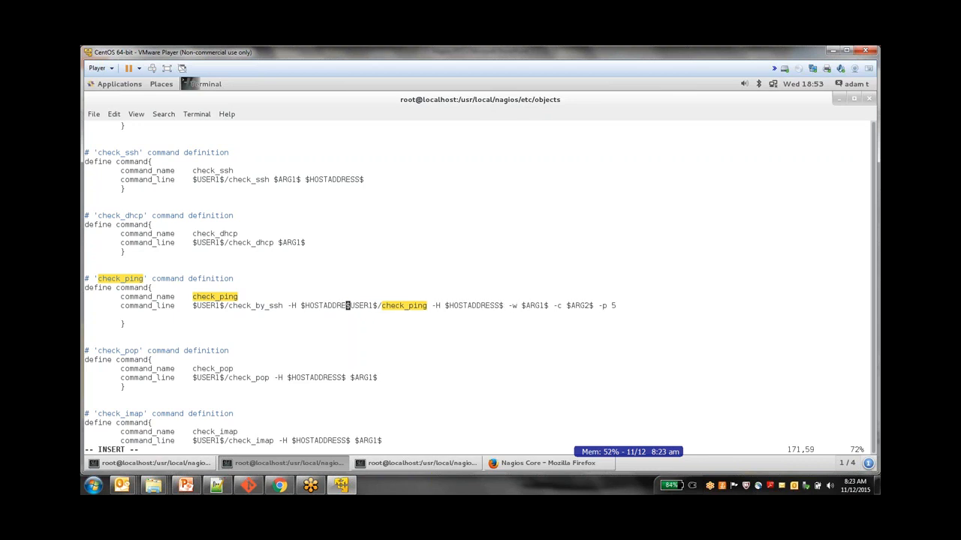
text($)
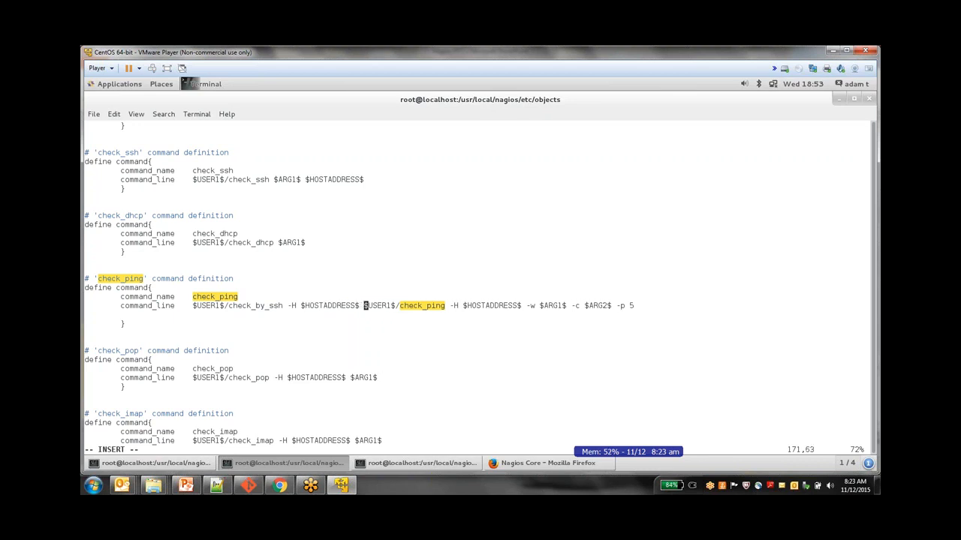
key(BackSpace)
key(BackSpace)
key(BackSpace)
key(BackSpace)
key(BackSpace)
key(BackSpace)
key(BackSpace)
key(BackSpace)
key(BackSpace)
key(BackSpace)
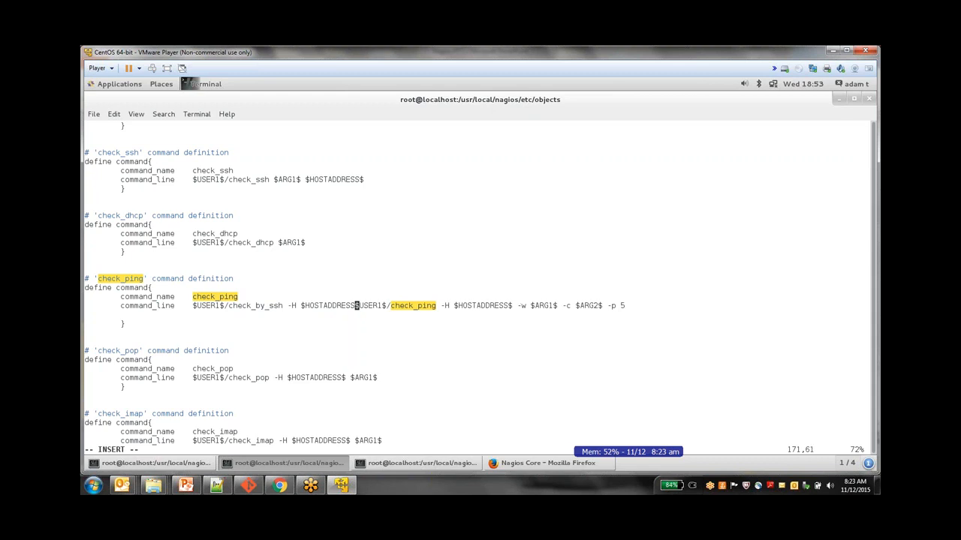
key(BackSpace)
key(BackSpace)
key(BackSpace)
key(BackSpace)
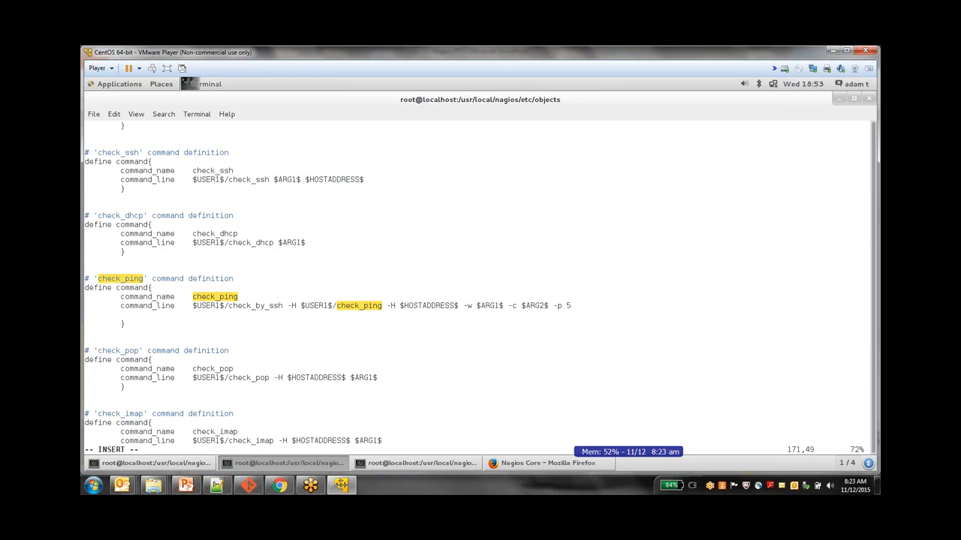
text(remo)
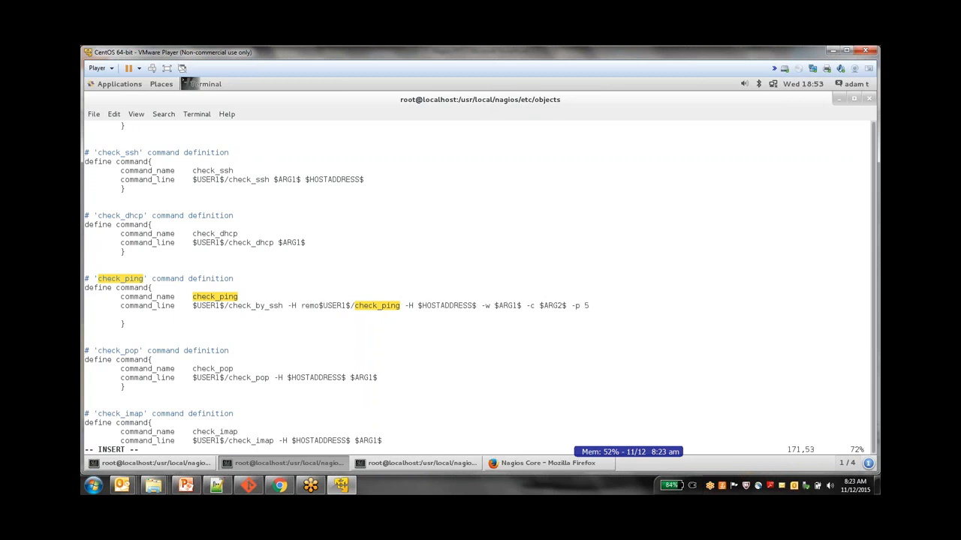
text(teserver)
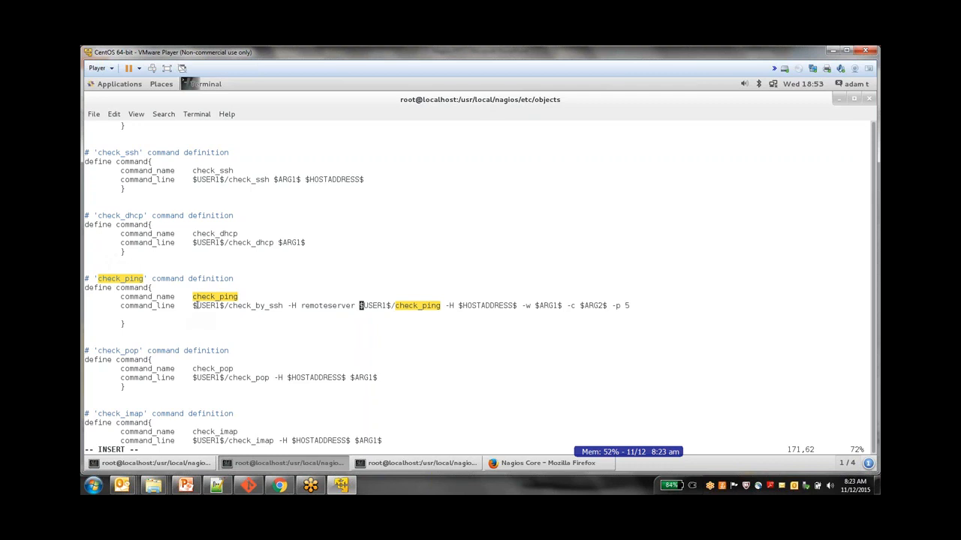
drag(193, 305, 355, 308)
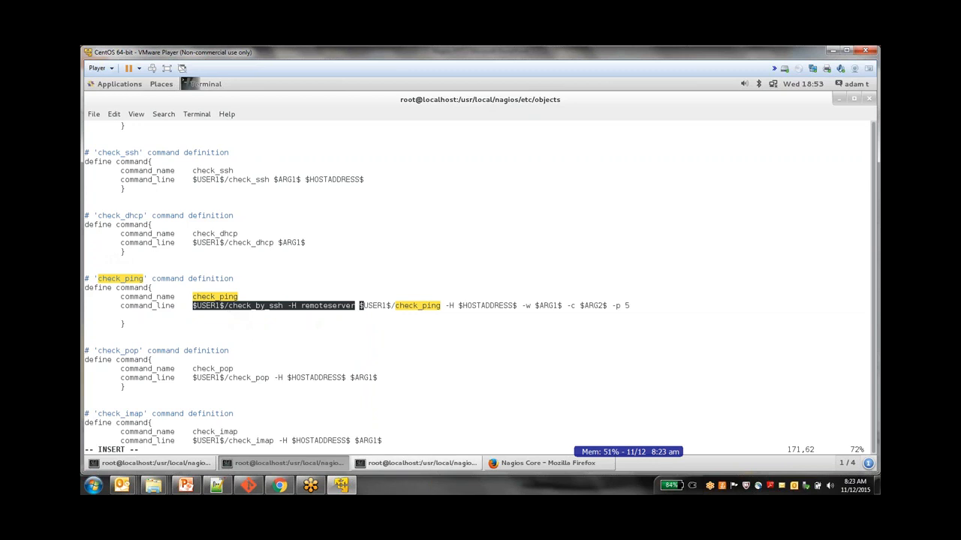
click(186, 485)
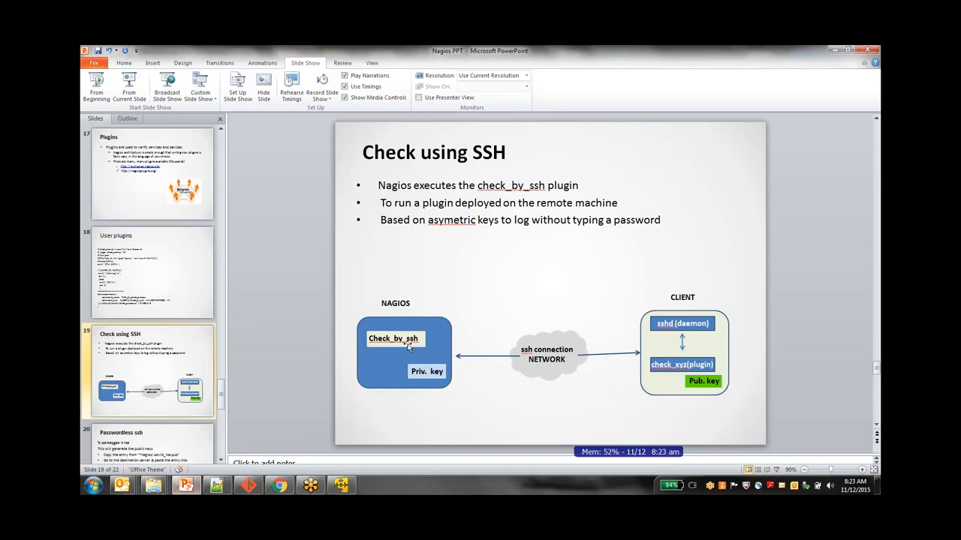